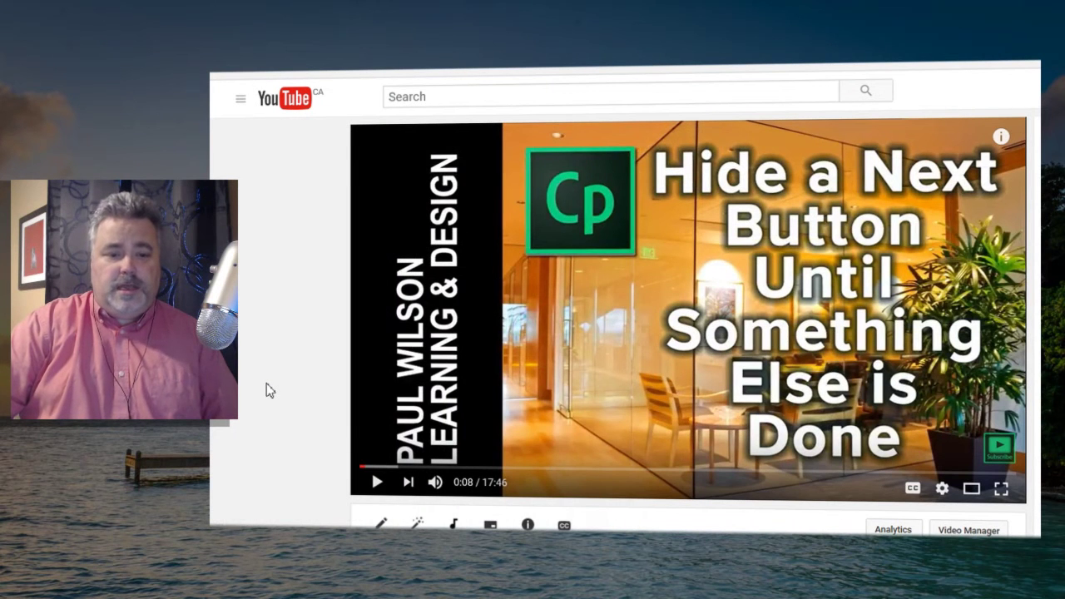
Scroll below the player to the video's title, description and comment count
scroll(277, 416, down, 3)
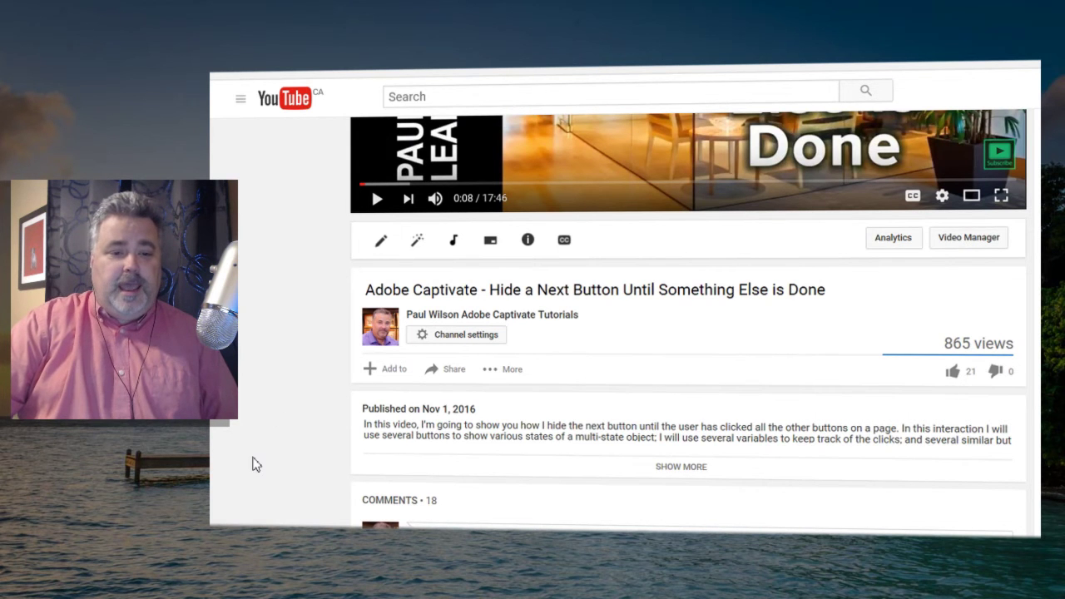
Scroll to the comment asking whether the standard Captivate playbar can be hidden, and its replies
scroll(252, 463, down, 5)
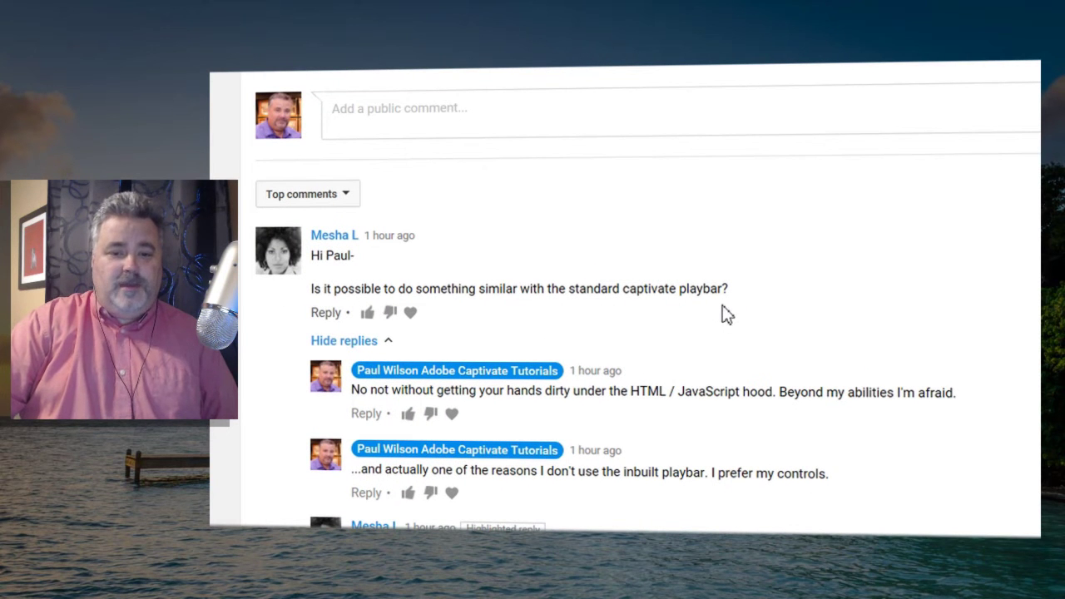
scroll(724, 313, down, 3)
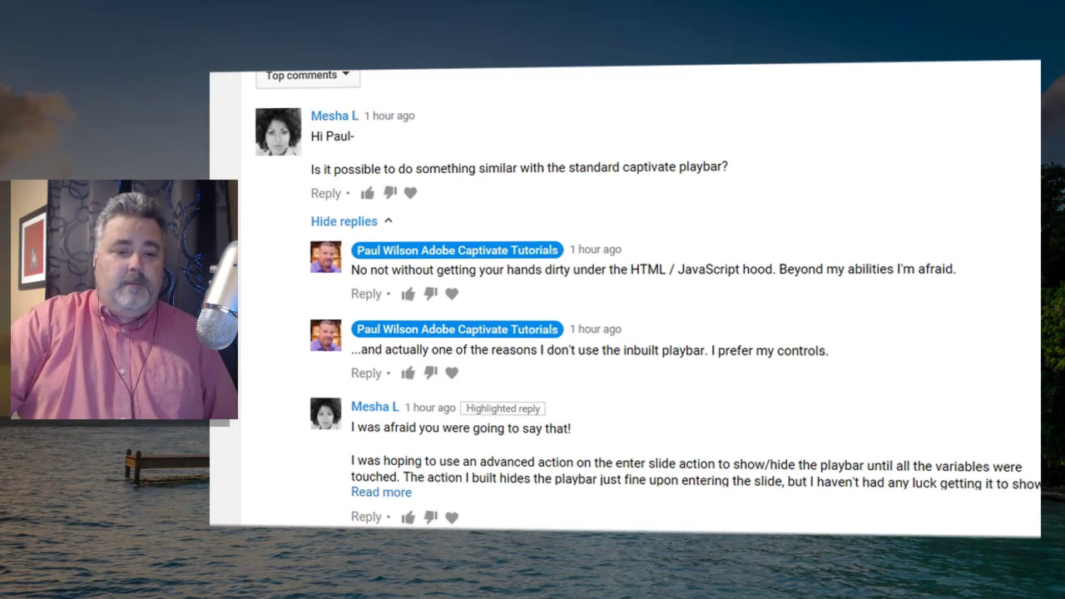
scroll(632, 332, down, 2)
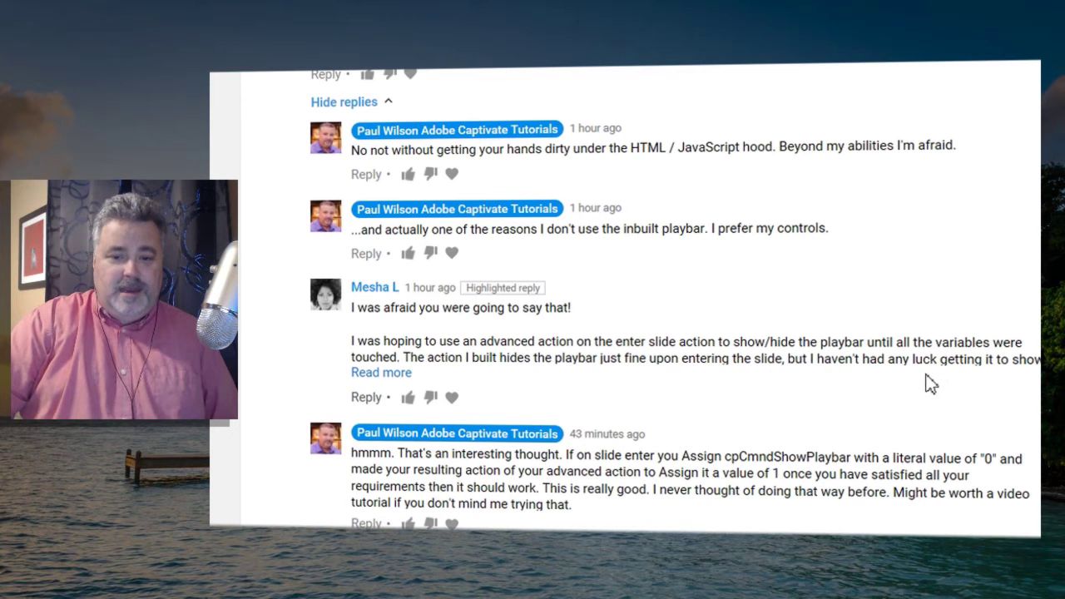
Expand the viewer's reply about re-showing the playbar, then scroll through the surrounding comments
click(385, 374)
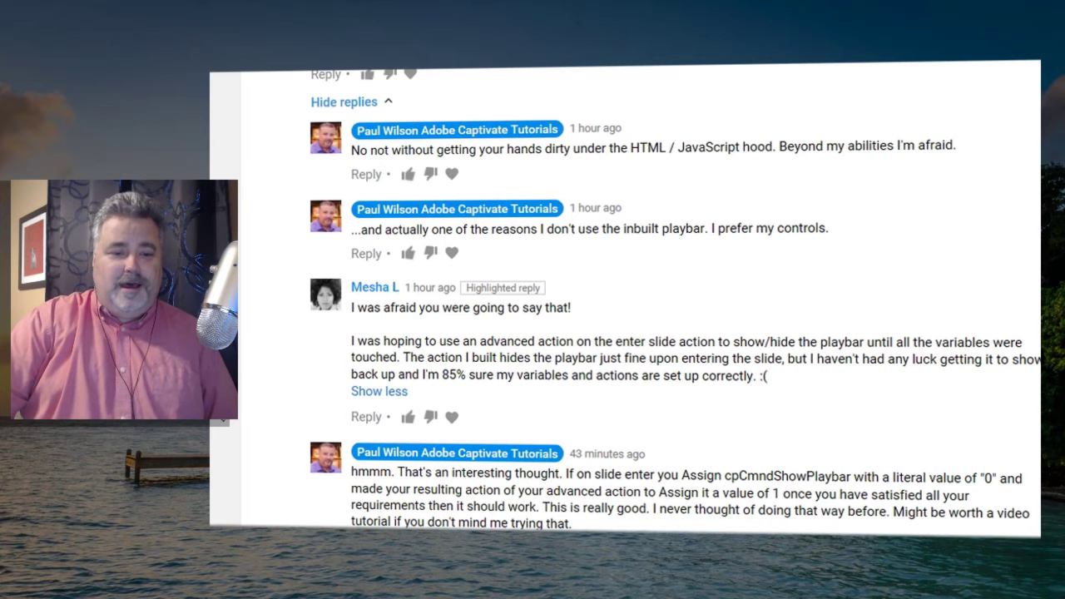
scroll(773, 397, down, 1)
scroll(773, 397, down, 3)
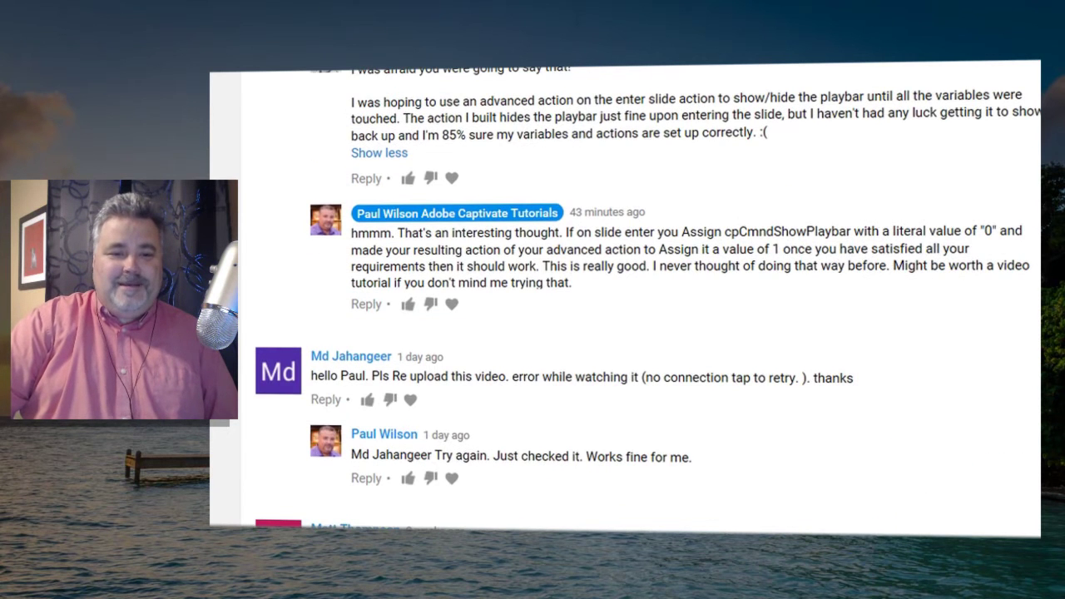
scroll(774, 397, down, 1)
scroll(774, 397, up, 1)
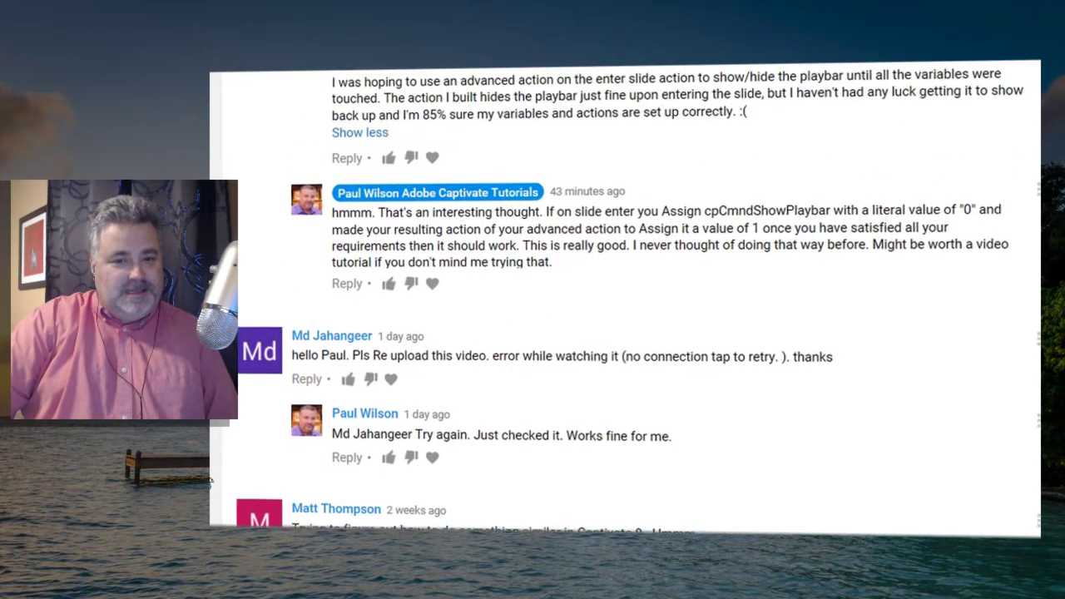
scroll(624, 299, up, 1)
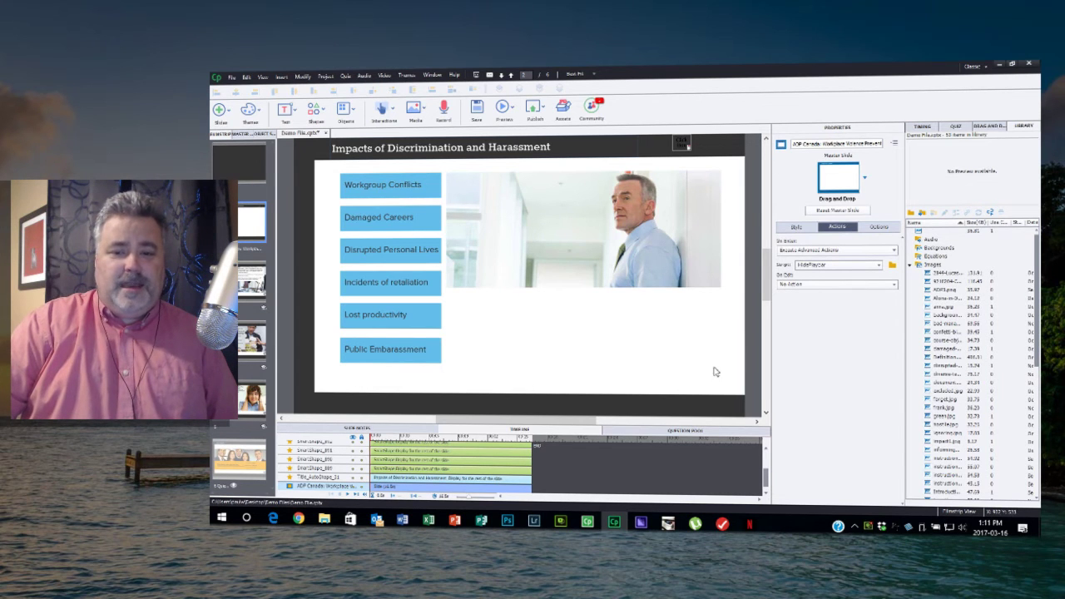
click(326, 77)
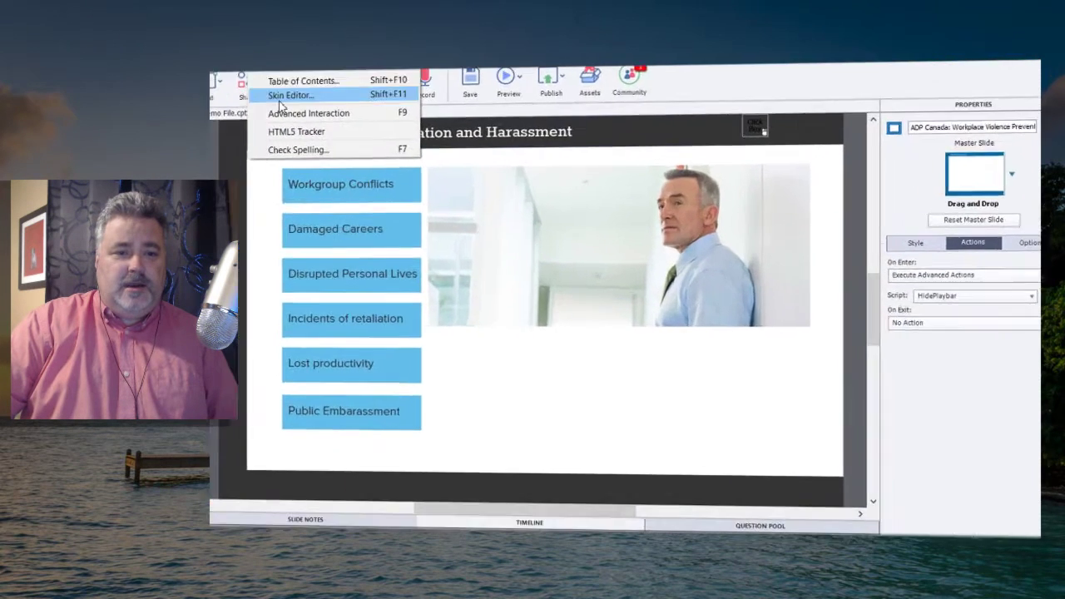
click(345, 119)
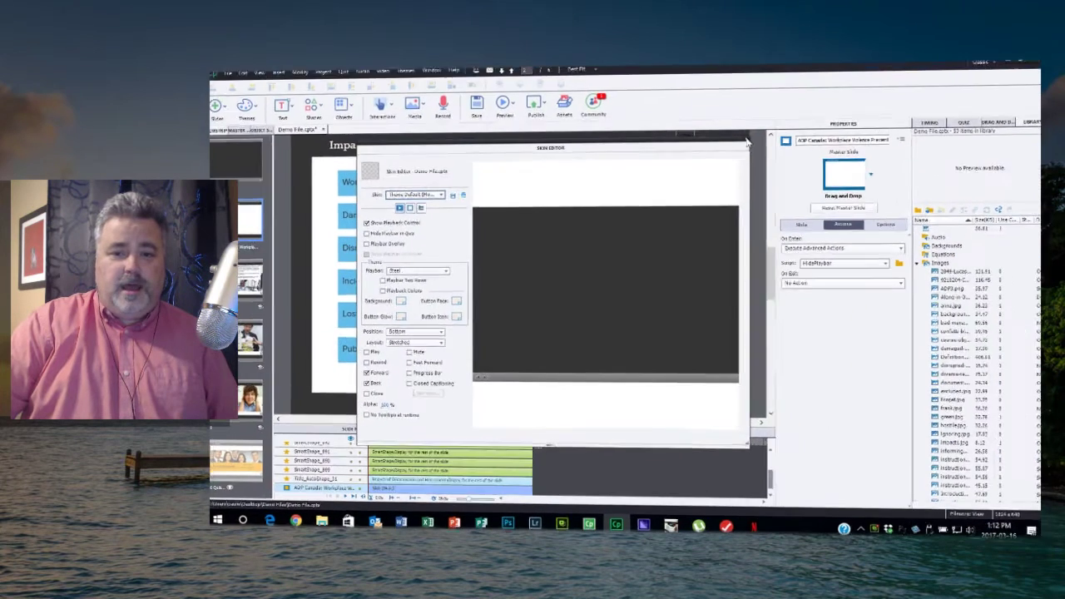
click(747, 143)
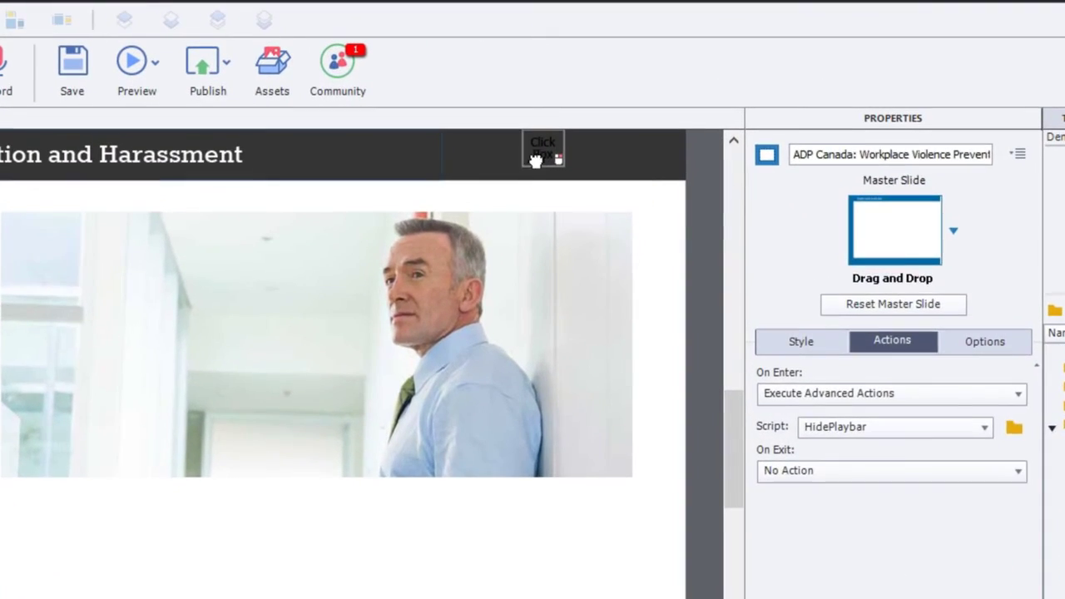
Select Click_Box_9 to see its No Action on success and Infinite Attempts settings
click(536, 160)
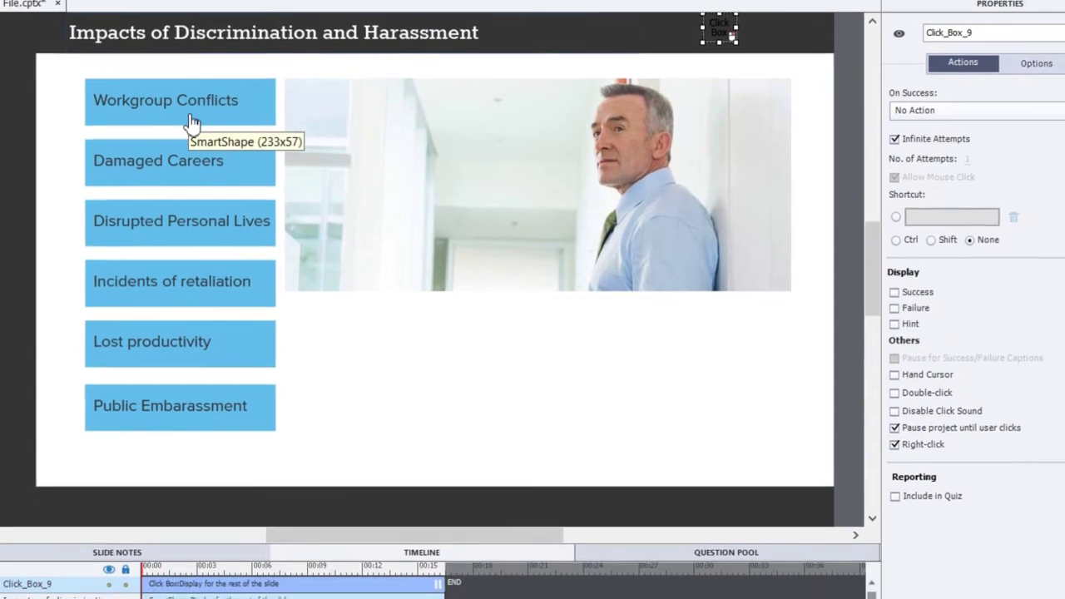
Check the Workgroup Conflicts button's script, then return to the slide's enter and exit settings
click(250, 156)
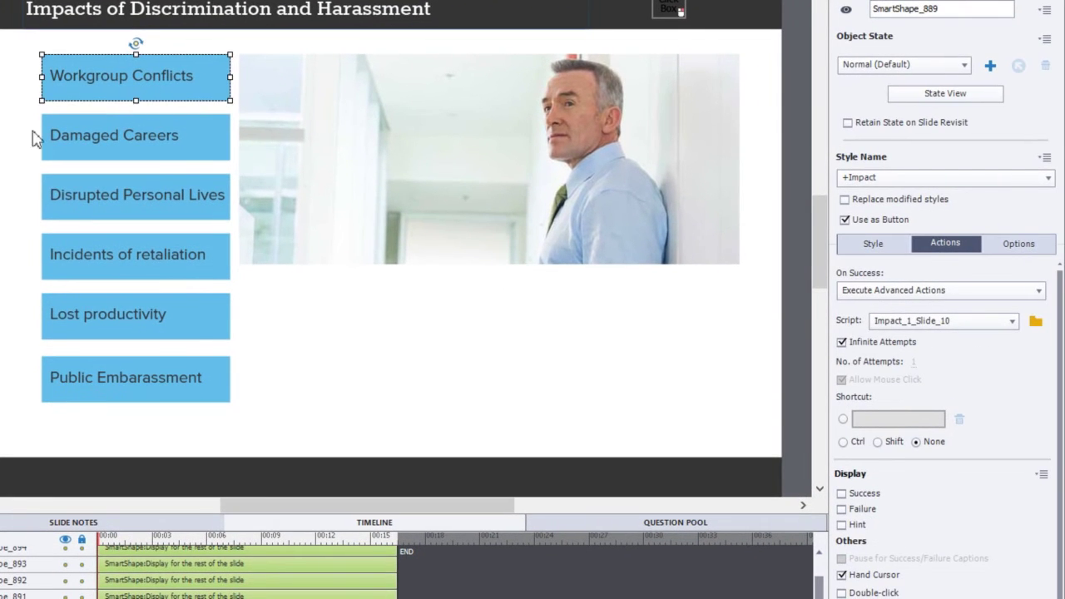
click(7, 98)
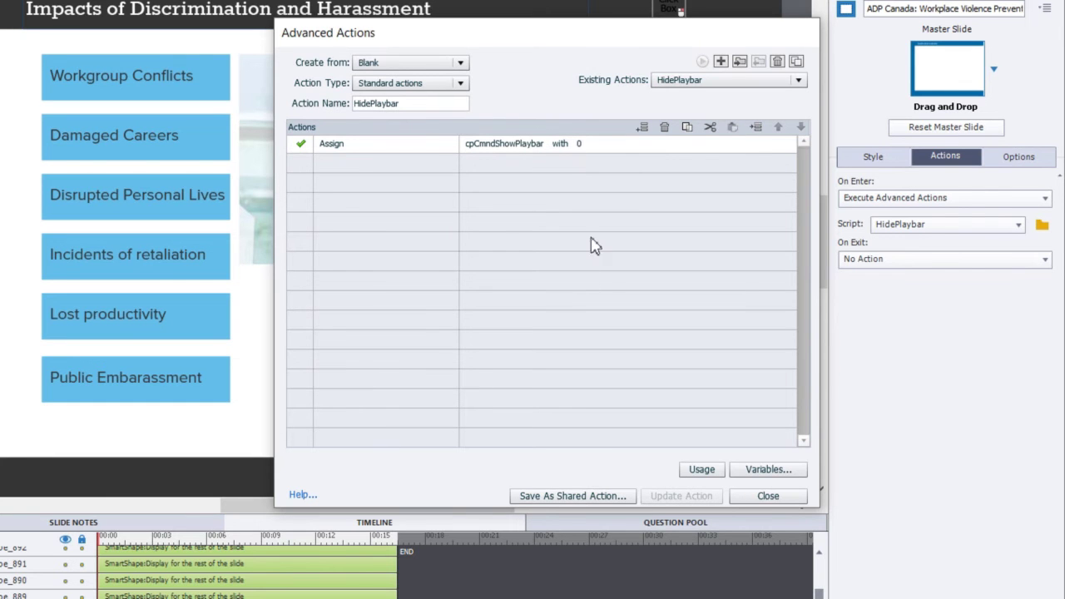
Review all six impact buttons' On Success scripts, then open Workgroup Conflicts' Impact_1_Slide_10 action
click(767, 497)
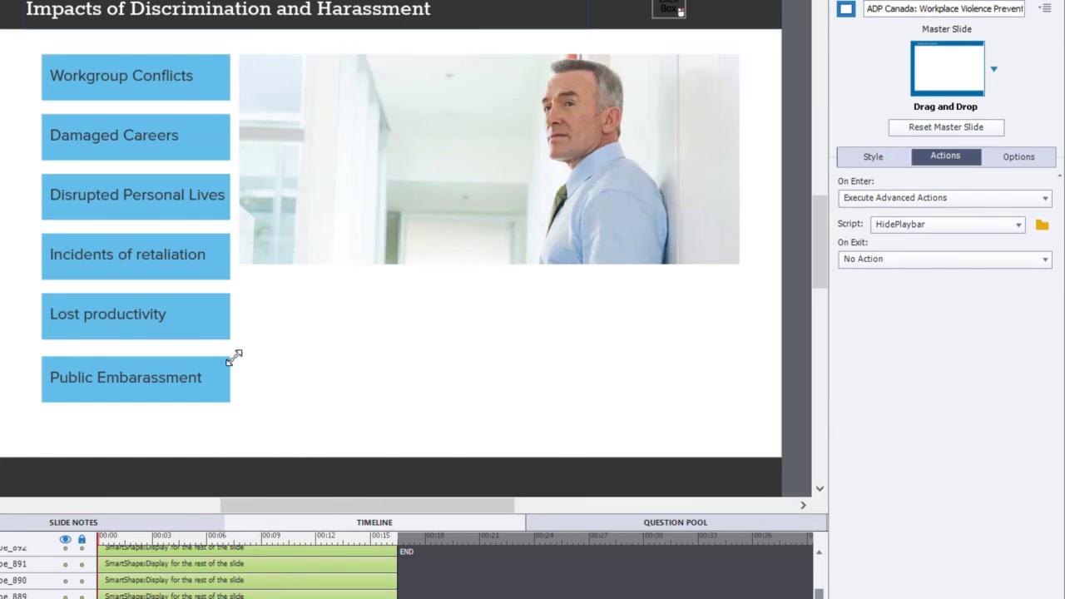
click(156, 68)
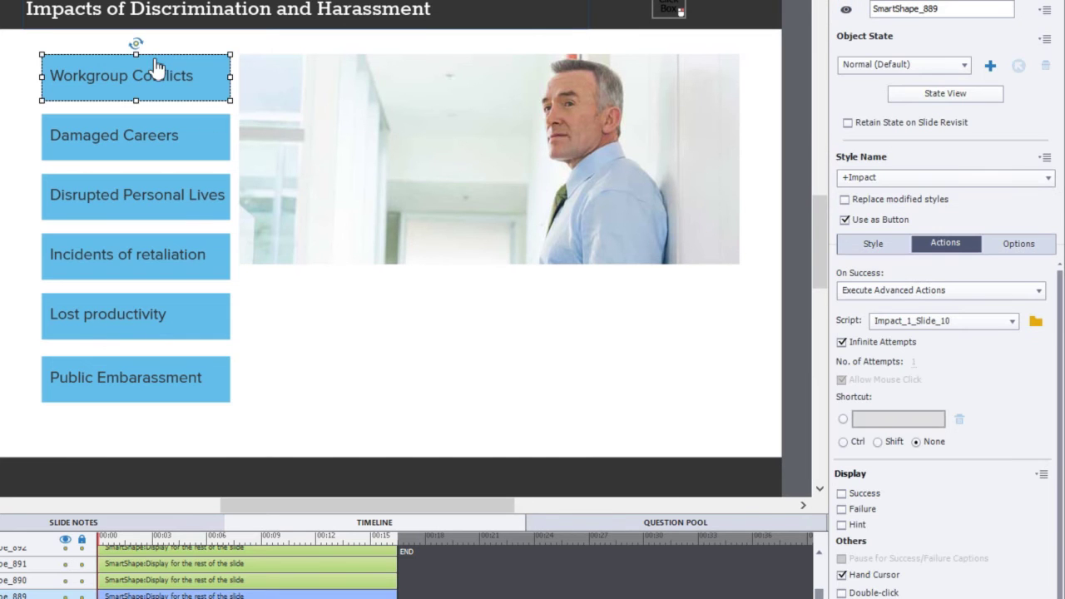
click(155, 135)
click(161, 213)
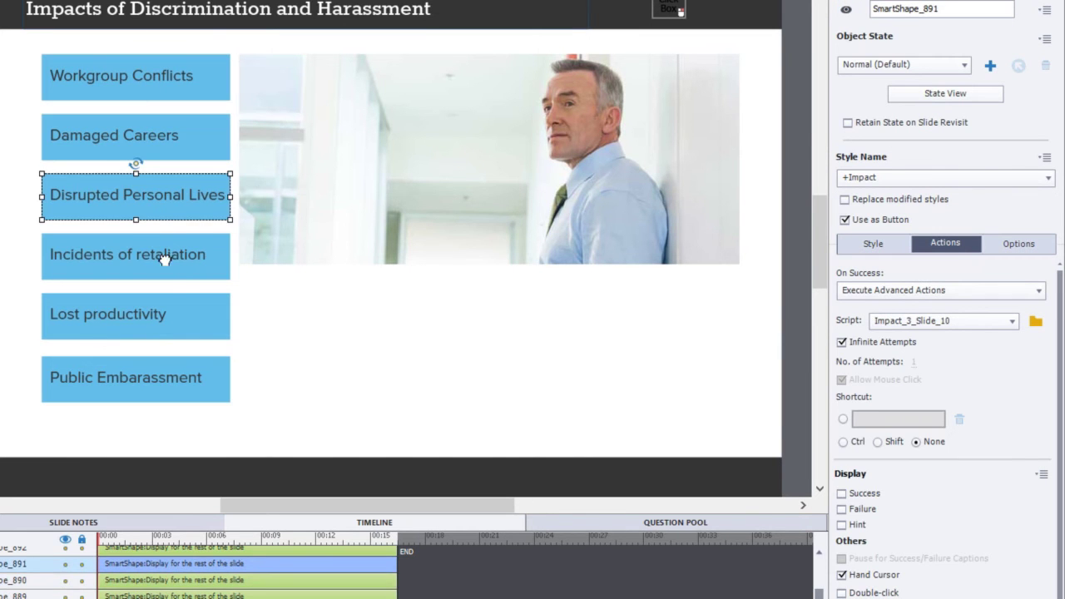
click(166, 256)
click(167, 312)
click(170, 379)
click(178, 89)
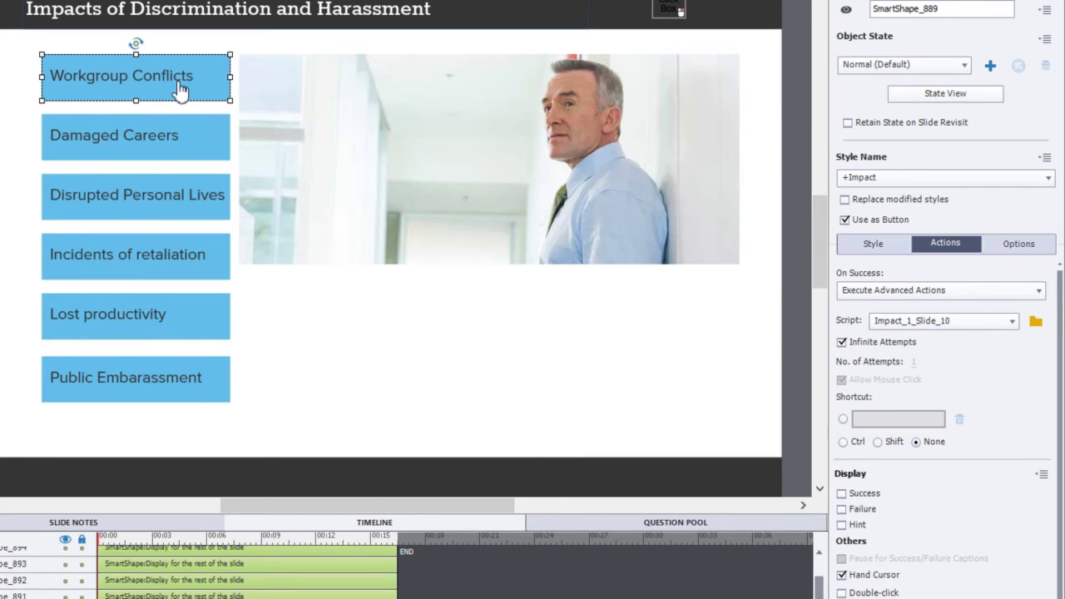
click(1036, 323)
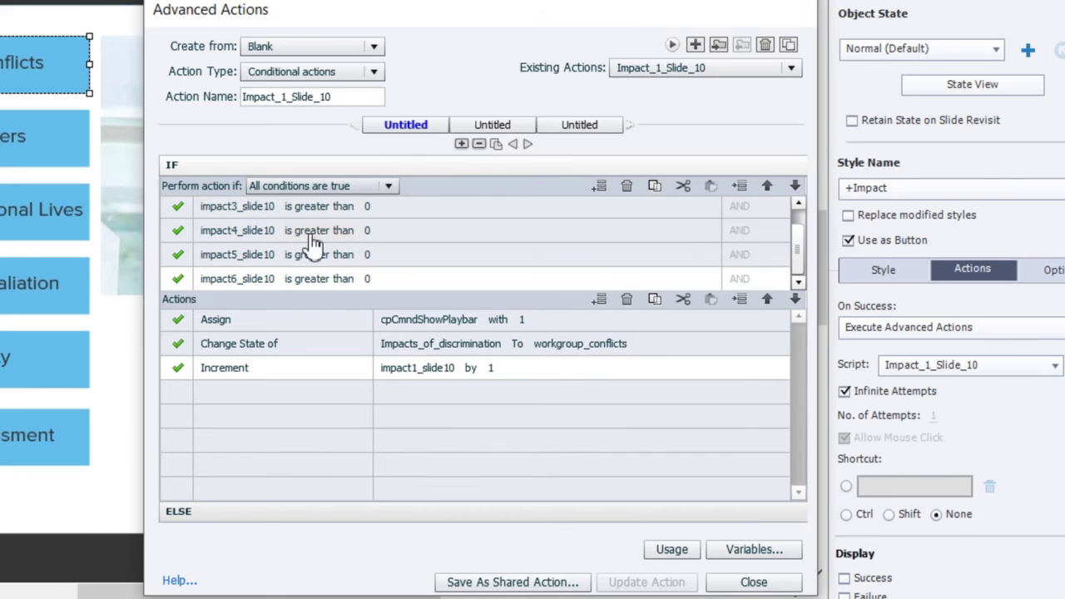
scroll(799, 230, up, 1)
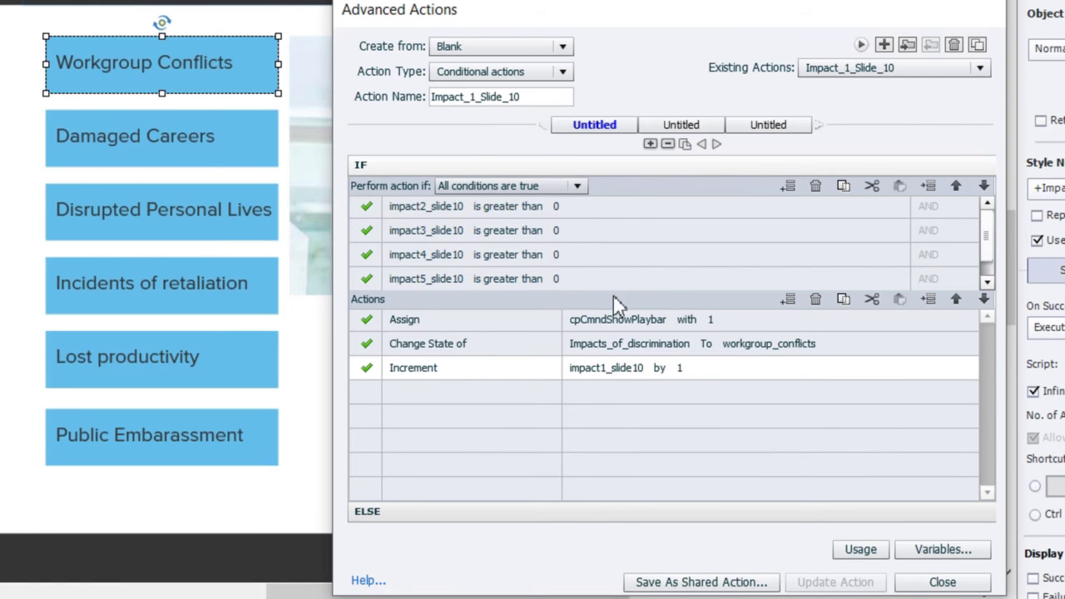
Compare Impact_1_Slide_10's ELSE branch with its IF conditions on impact2–impact5_slide10
click(468, 514)
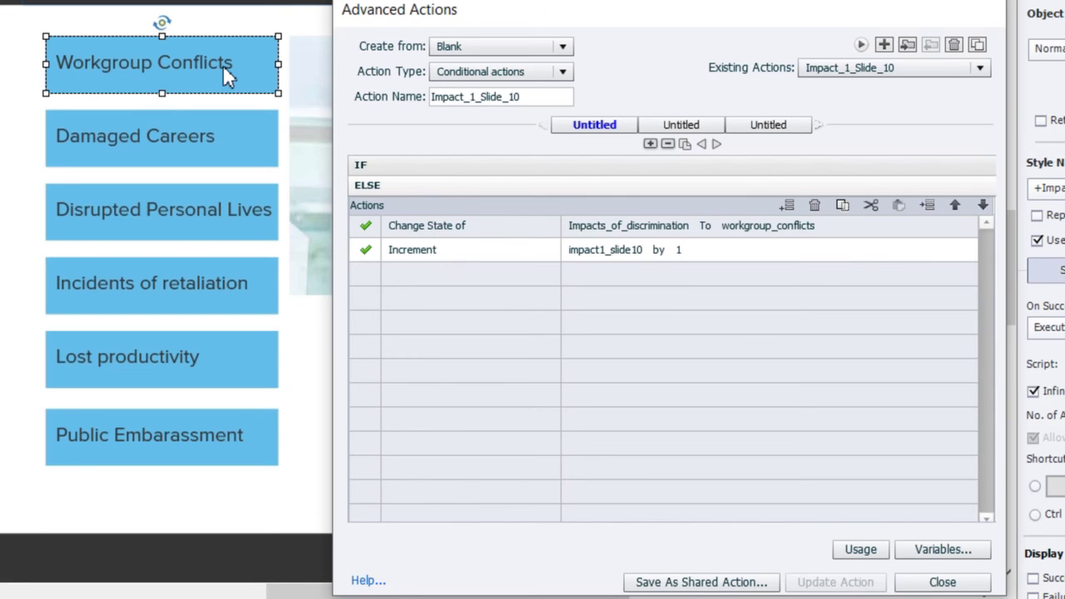
click(442, 166)
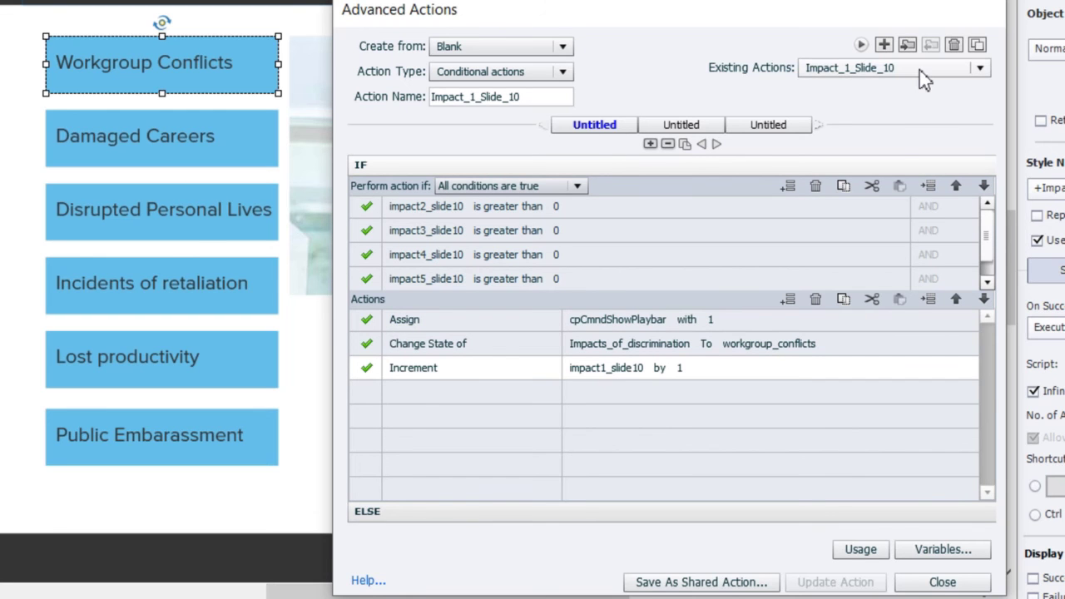
Inspect Public Embarassment's Impact_6_Slide_10 action and its Assign cpCmndShowPlaybar row, then close
click(942, 580)
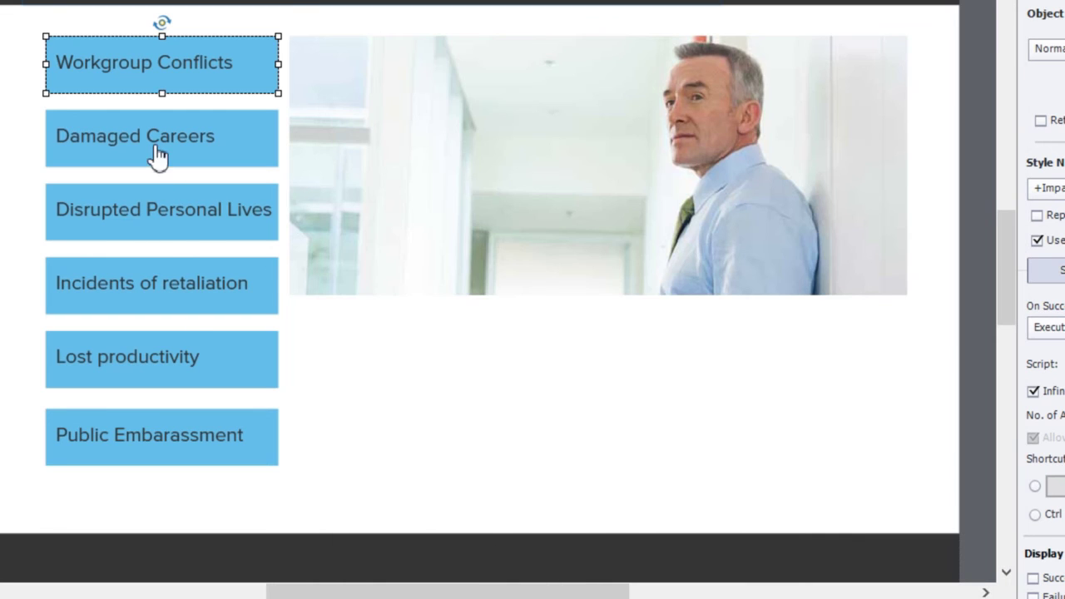
click(163, 436)
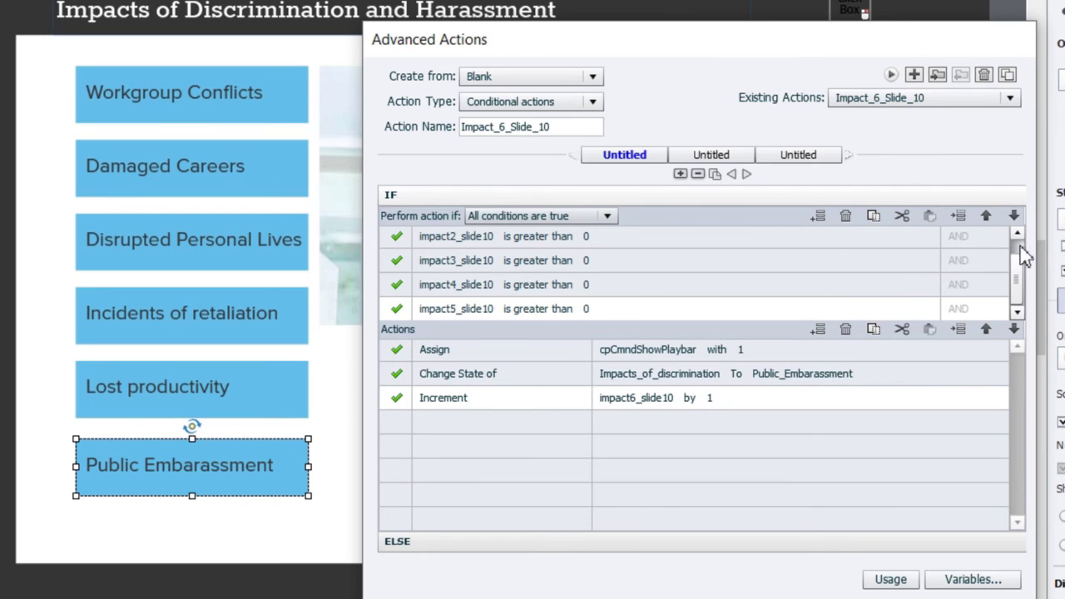
scroll(1010, 275, up, 1)
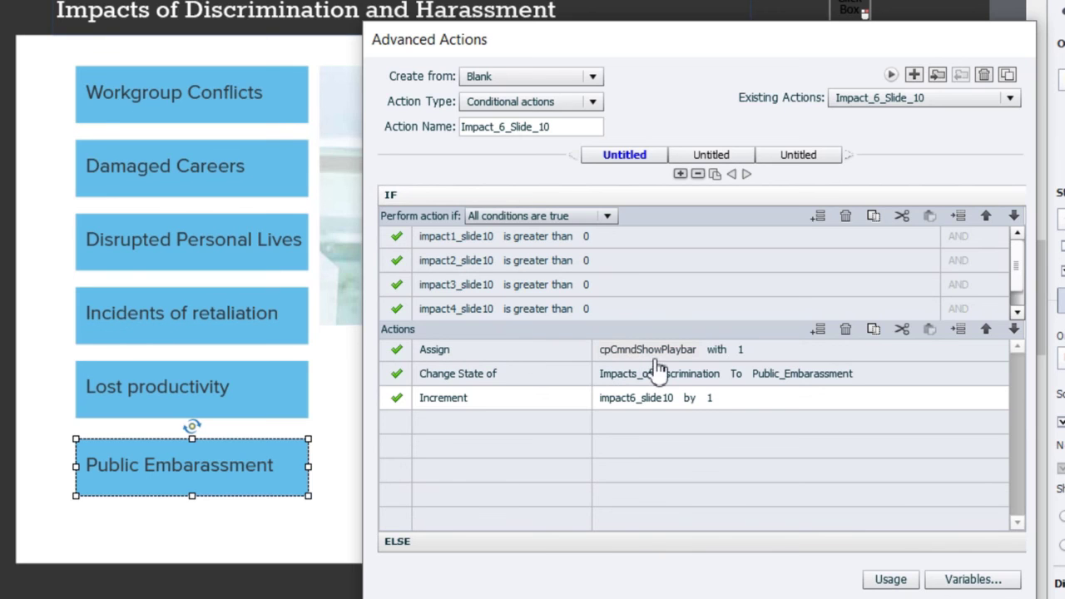
click(742, 351)
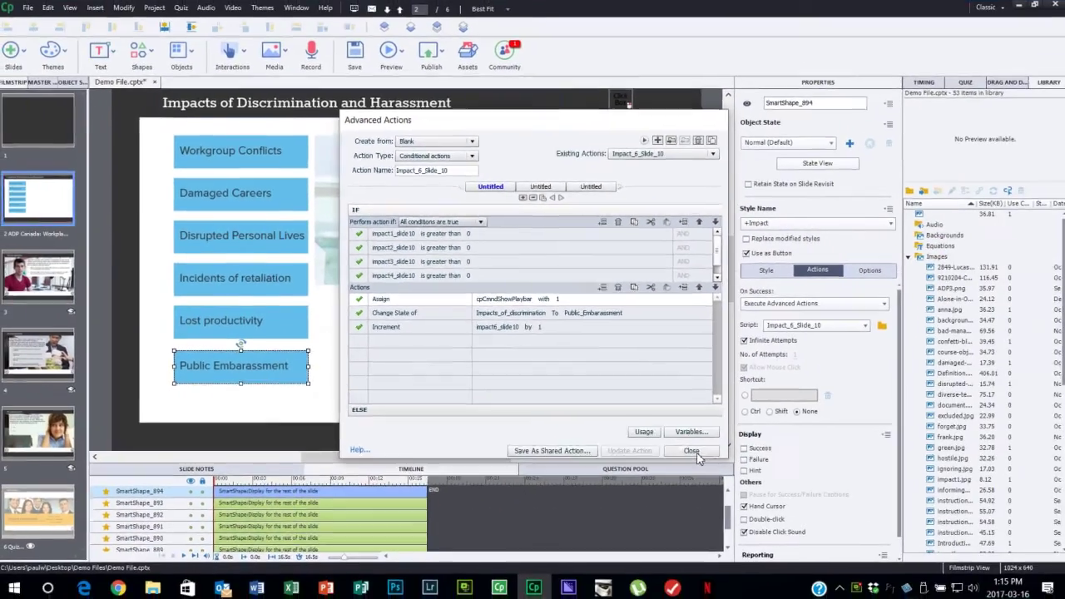
click(905, 573)
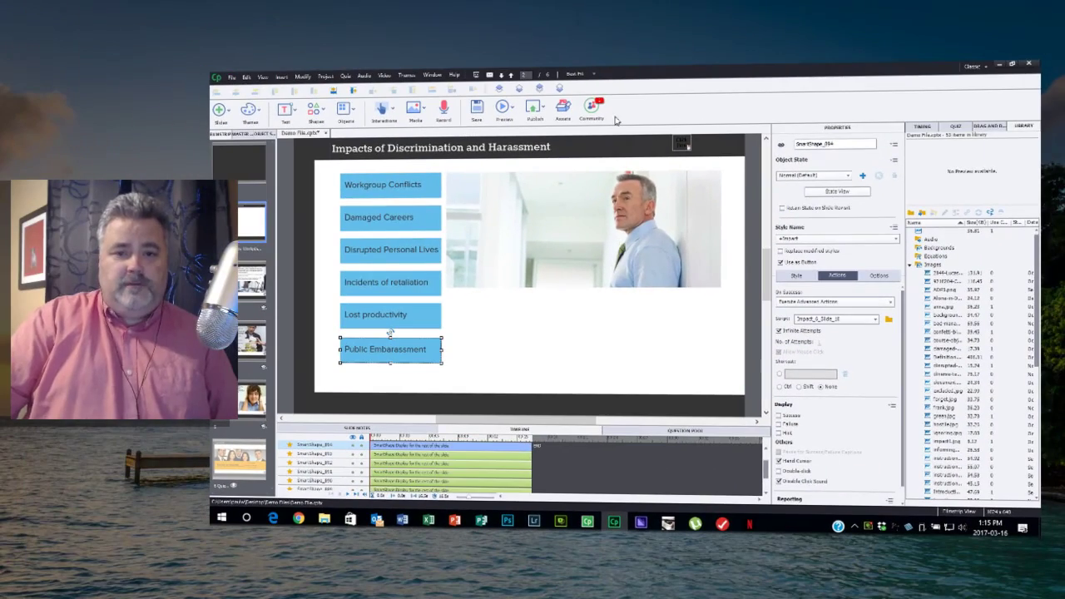
Preview the slide and click the Damaged Careers and Disrupted Personal Lives topics
click(513, 110)
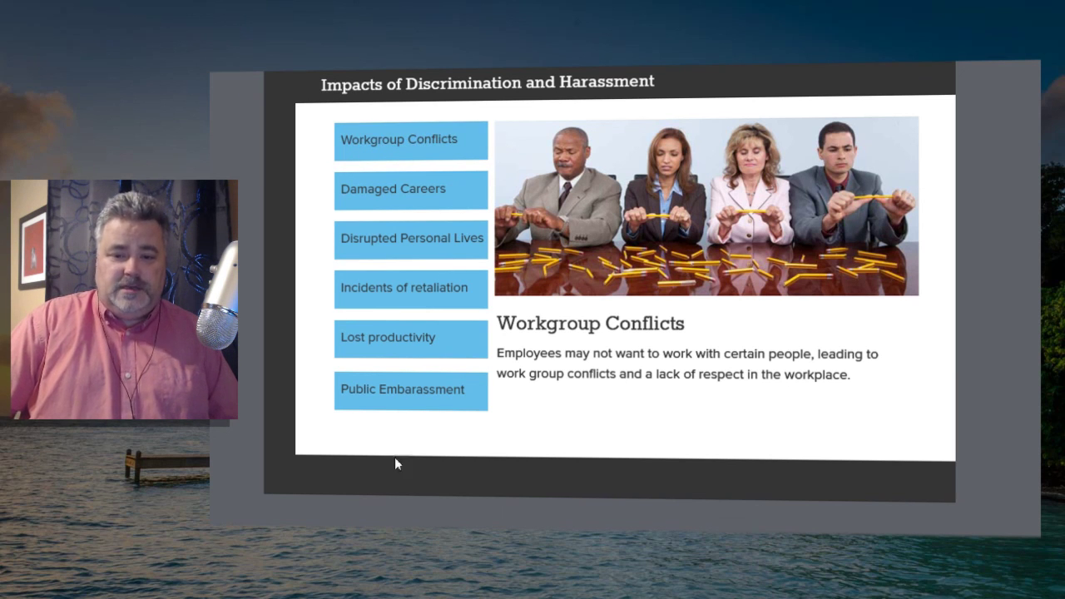
click(435, 187)
click(423, 246)
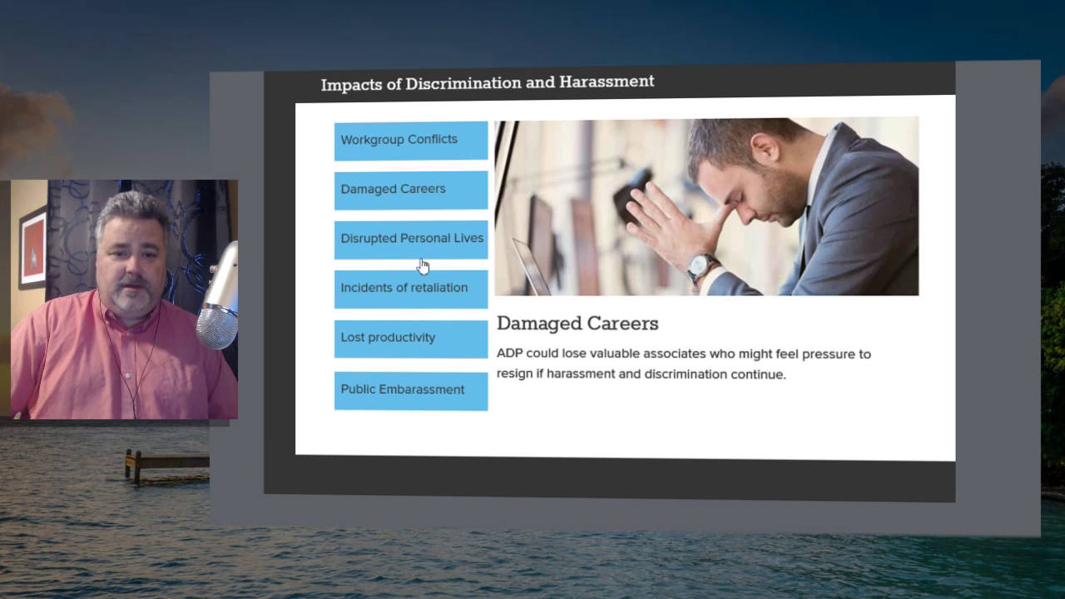